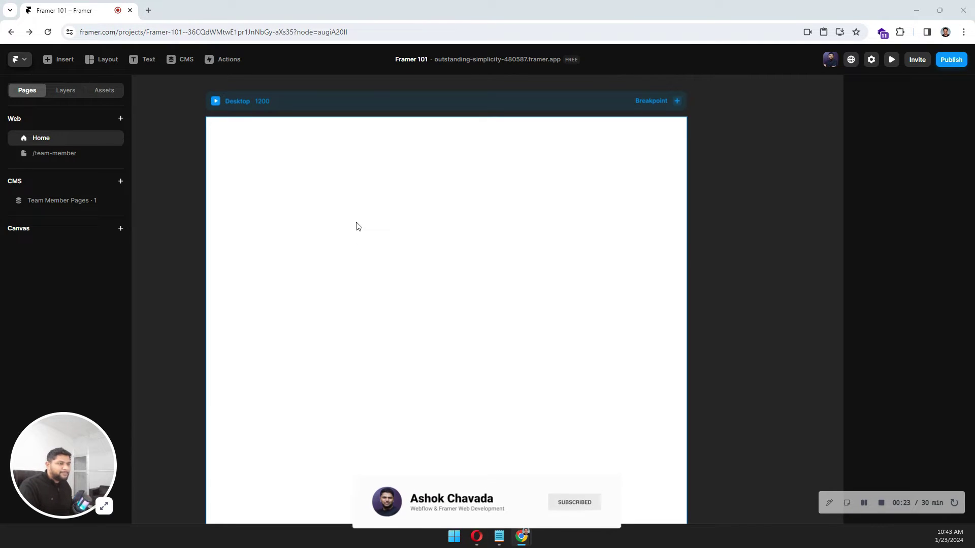
Add a Tablet 810 breakpoint and a Phone 390 breakpoint beside the Desktop 1200 frame
{"action": "scroll", "coordinate": [358, 226], "scroll_direction": "up", "scroll_amount": 1}
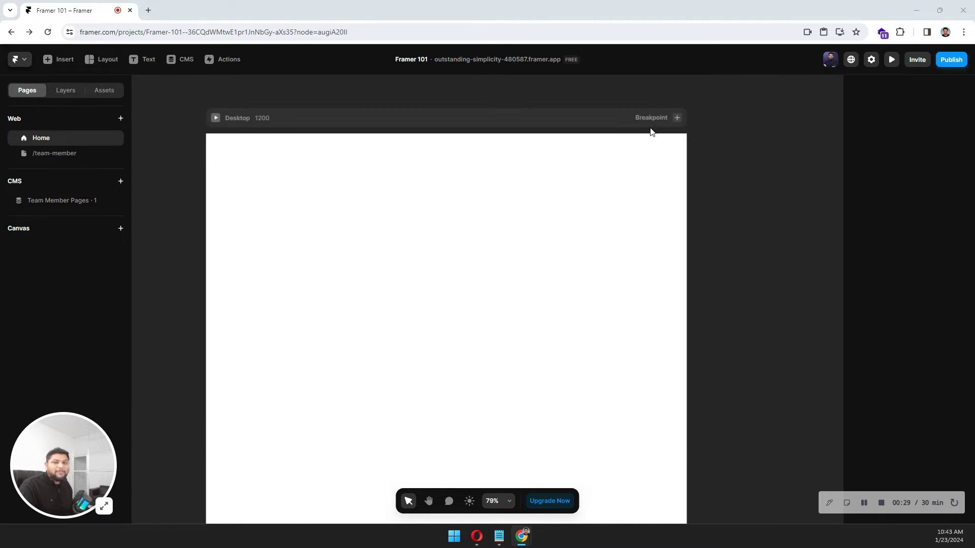
{"action": "scroll", "coordinate": [650, 131], "scroll_direction": "down", "scroll_amount": 3, "text": "ctrl"}
{"action": "key", "text": "space"}
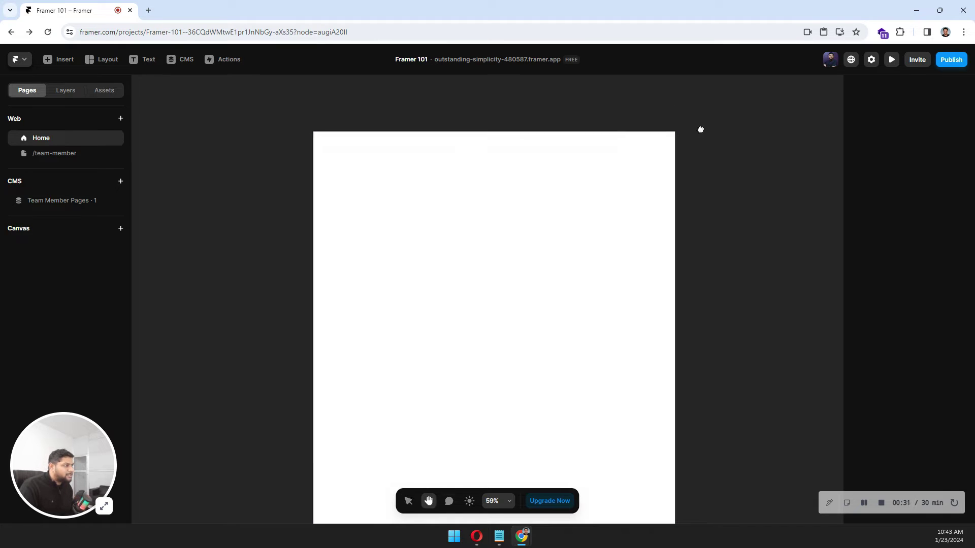
{"action": "left_click_drag", "start_coordinate": [701, 129], "coordinate": [574, 128]}
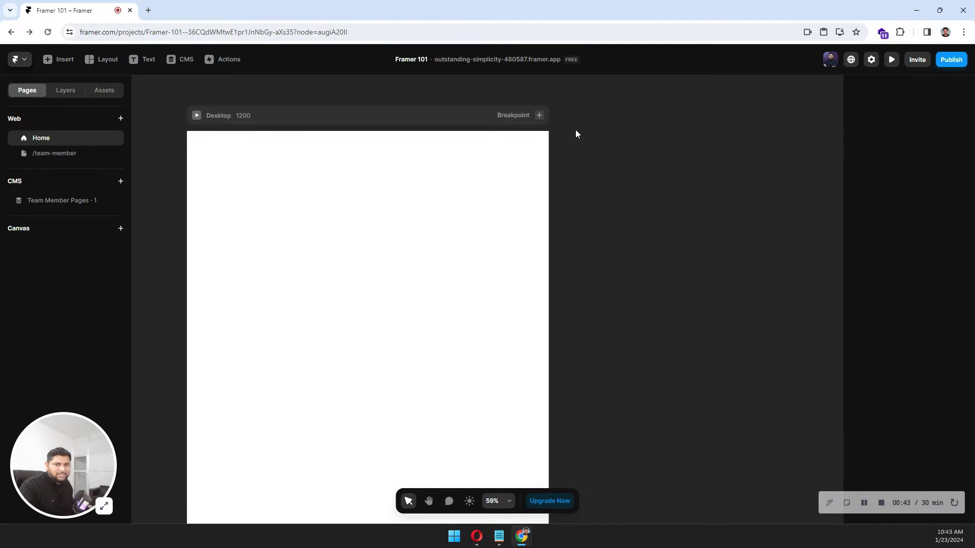
{"action": "left_click", "coordinate": [538, 115]}
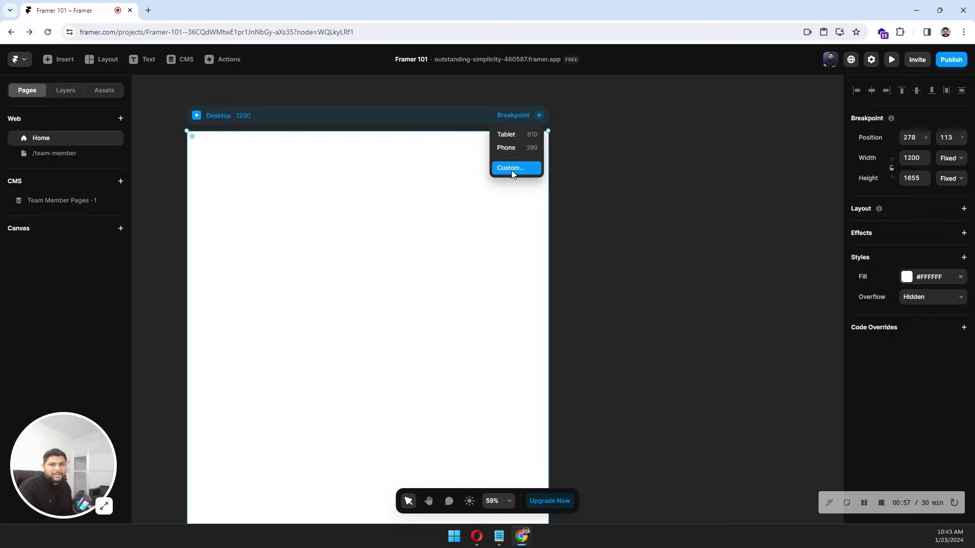
{"action": "left_click", "coordinate": [514, 139]}
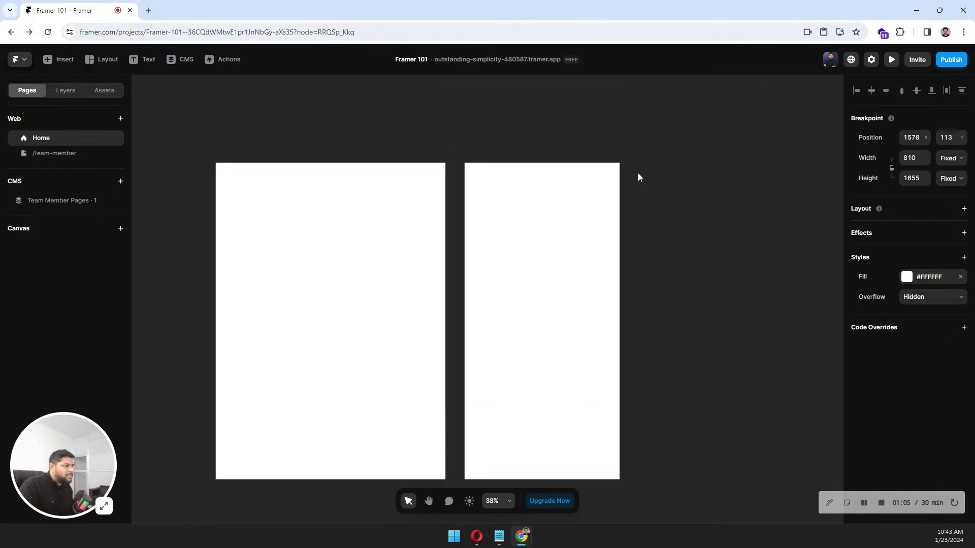
{"action": "left_click", "coordinate": [609, 147]}
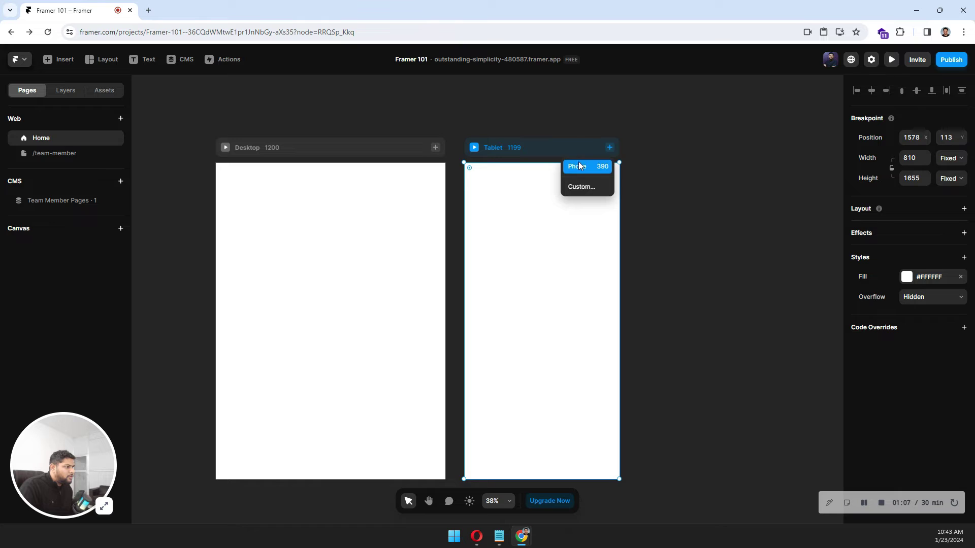
{"action": "left_click", "coordinate": [579, 166]}
{"action": "left_click", "coordinate": [603, 169]}
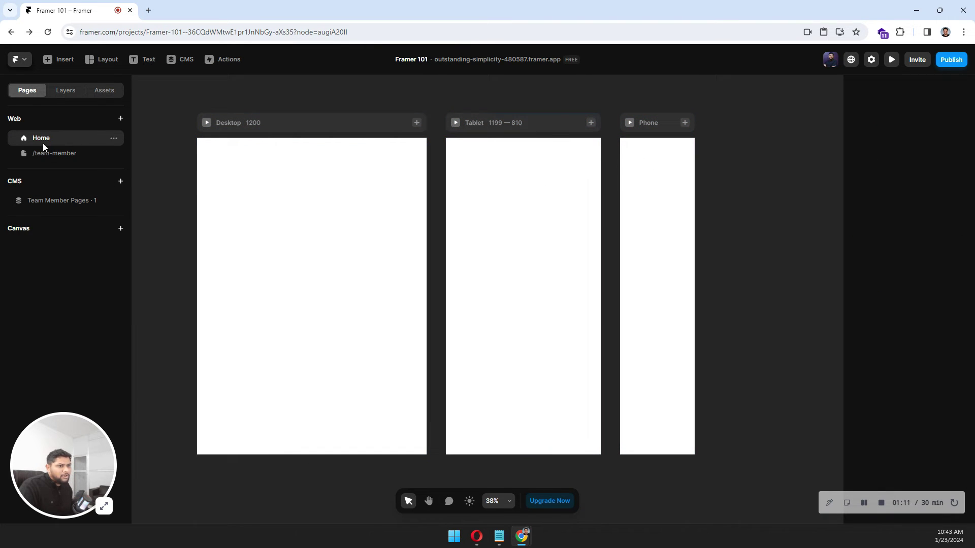
Draw a text box near the top of the Desktop frame and type 'Heading'
{"action": "left_click", "coordinate": [57, 96]}
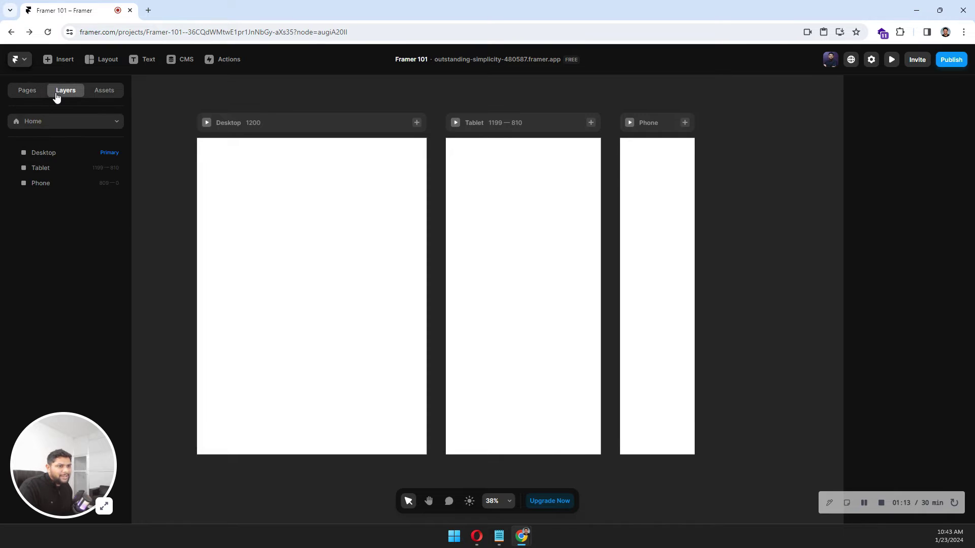
{"action": "left_click", "coordinate": [47, 152]}
{"action": "left_click", "coordinate": [42, 167]}
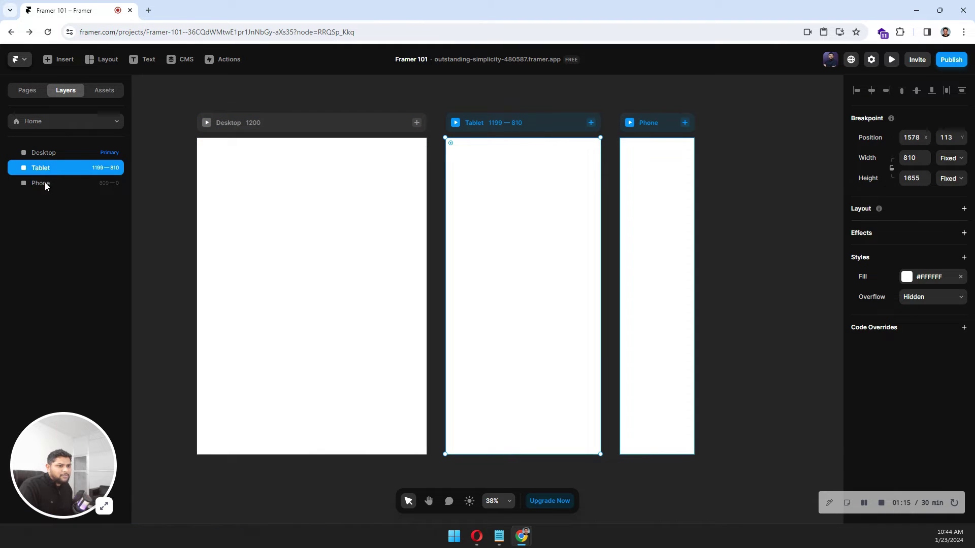
{"action": "left_click", "coordinate": [45, 183]}
{"action": "left_click", "coordinate": [45, 152]}
{"action": "left_click", "coordinate": [226, 89]}
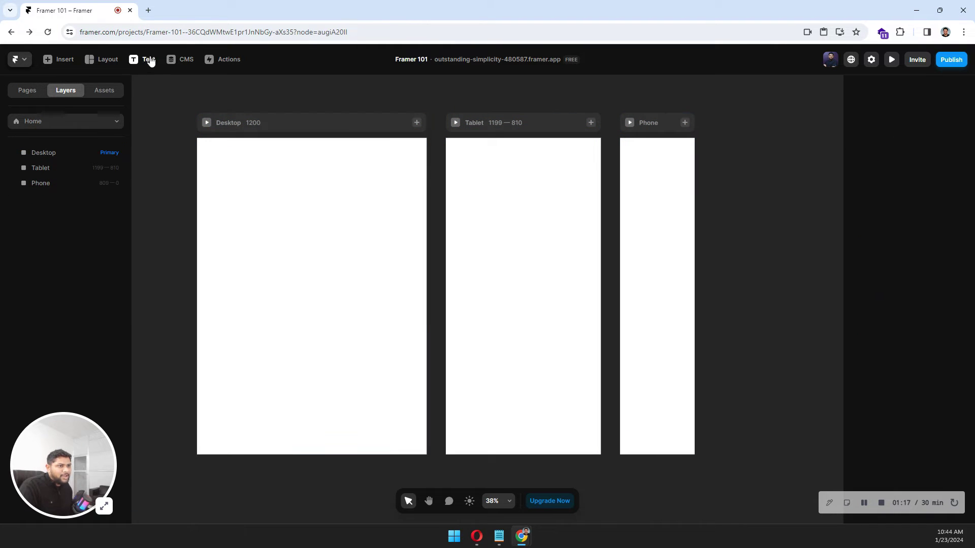
{"action": "key", "text": "t"}
{"action": "left_click_drag", "start_coordinate": [249, 184], "coordinate": [384, 247]}
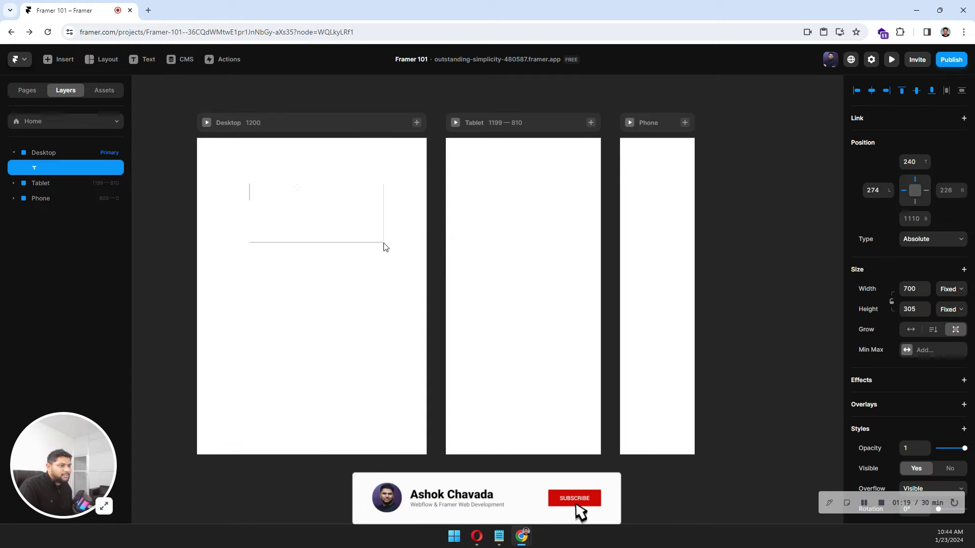
{"action": "type", "text": "Heading"}
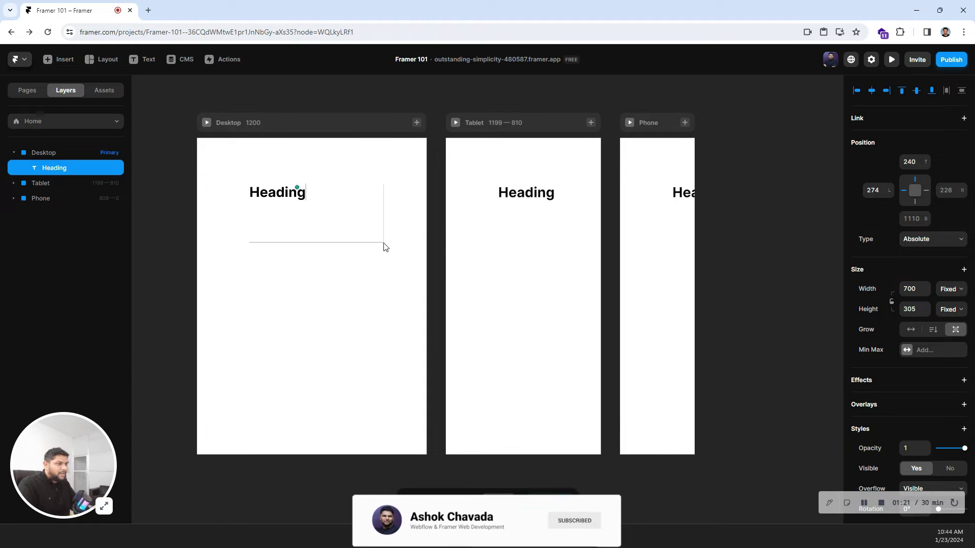
{"action": "key", "text": "Escape"}
Centre-align the Heading text, set Width and Height to Fit Content, and centre it horizontally
{"action": "scroll", "coordinate": [933, 388], "scroll_direction": "down", "scroll_amount": 8}
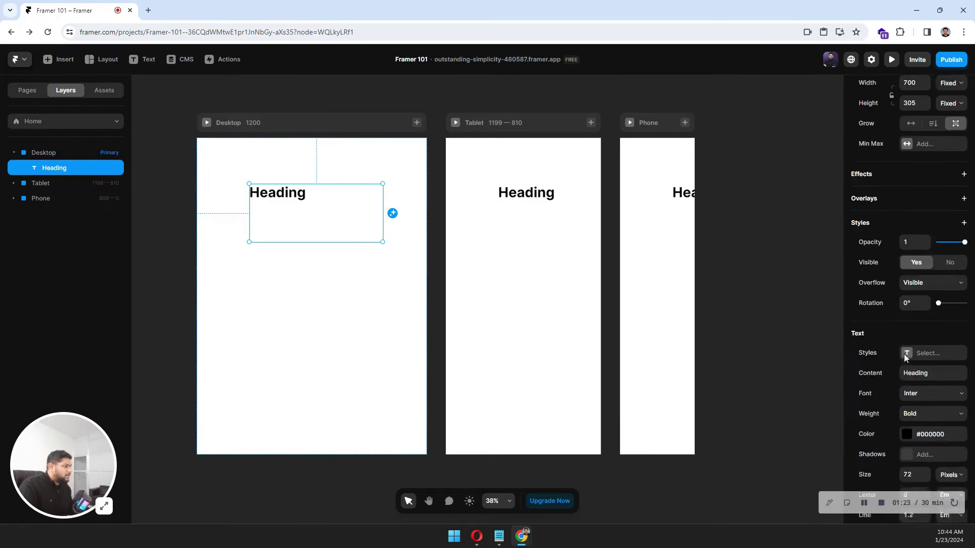
{"action": "left_click", "coordinate": [933, 356]}
{"action": "scroll", "coordinate": [935, 360], "scroll_direction": "up", "scroll_amount": 8}
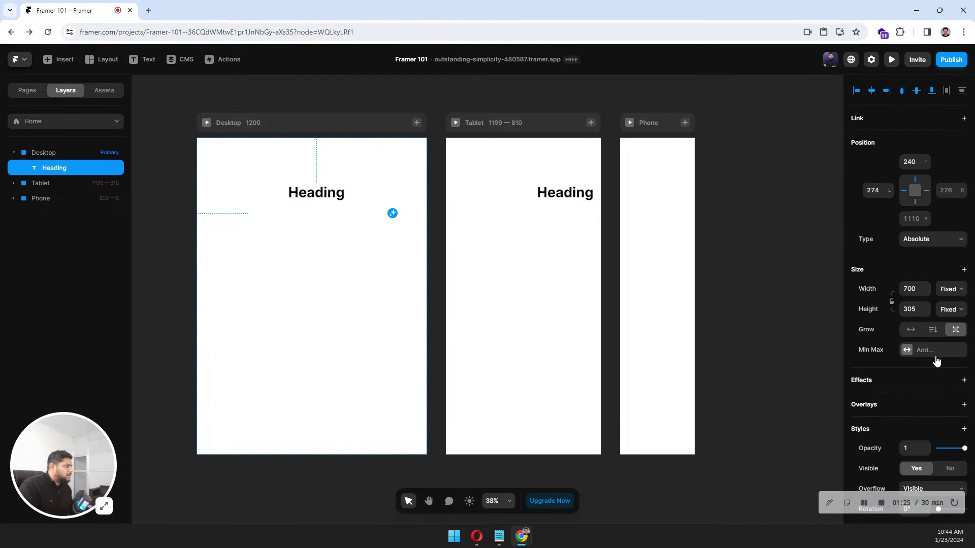
{"action": "left_click", "coordinate": [948, 293]}
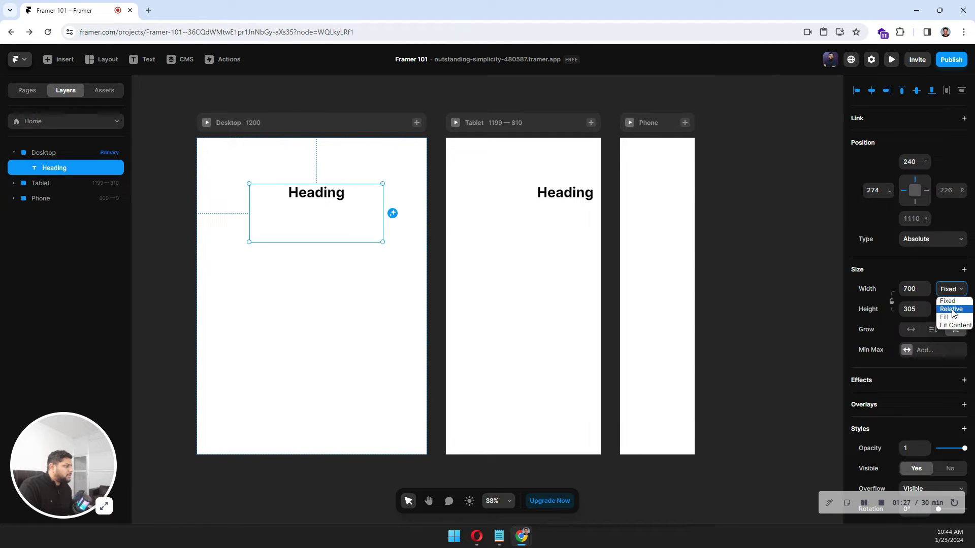
{"action": "left_click", "coordinate": [953, 326]}
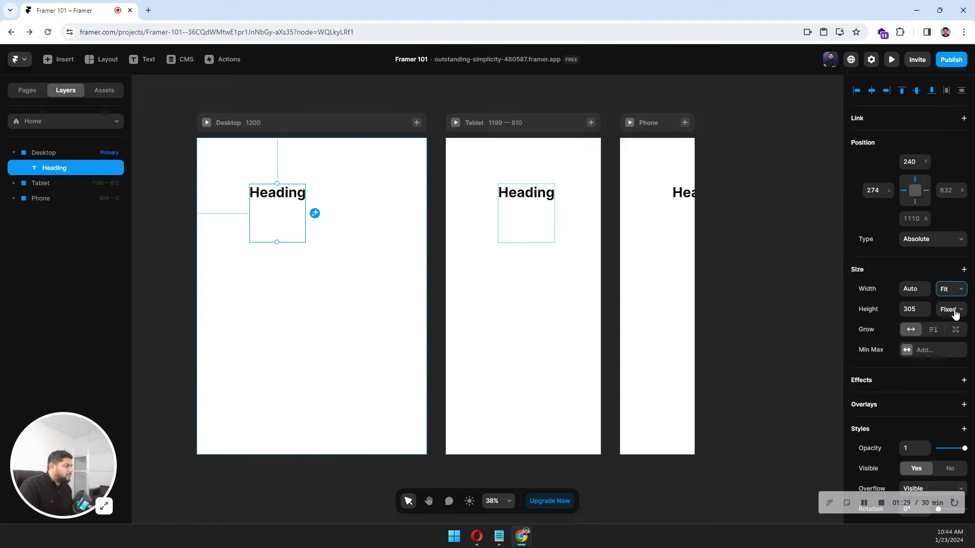
{"action": "left_click", "coordinate": [955, 313]}
{"action": "left_click", "coordinate": [953, 345]}
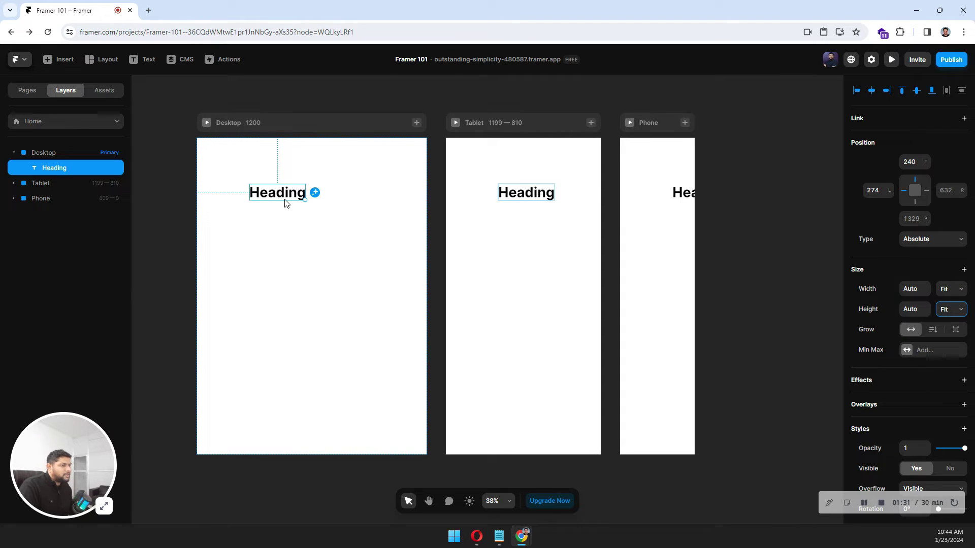
{"action": "left_click", "coordinate": [872, 92]}
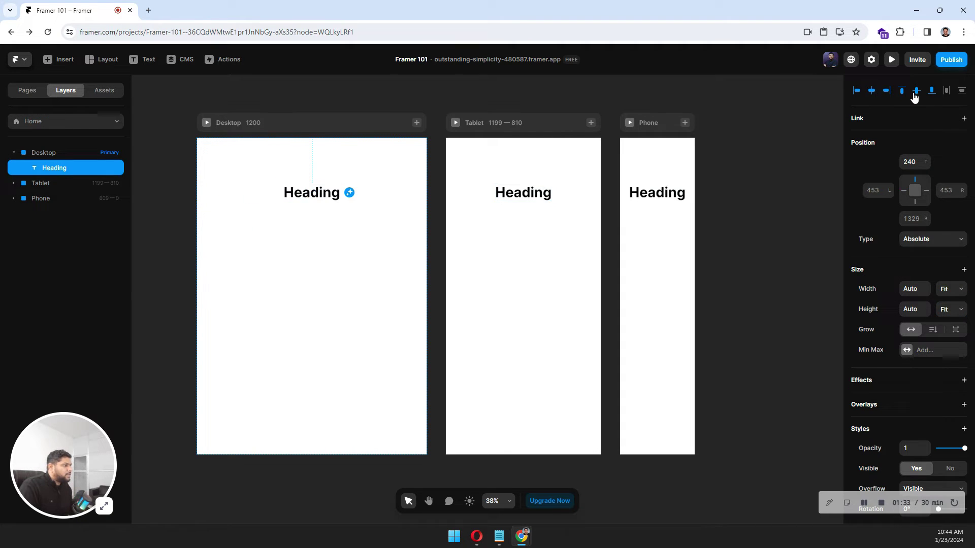
Set the Tablet Heading's font size to 48 px
{"action": "left_click", "coordinate": [303, 227]}
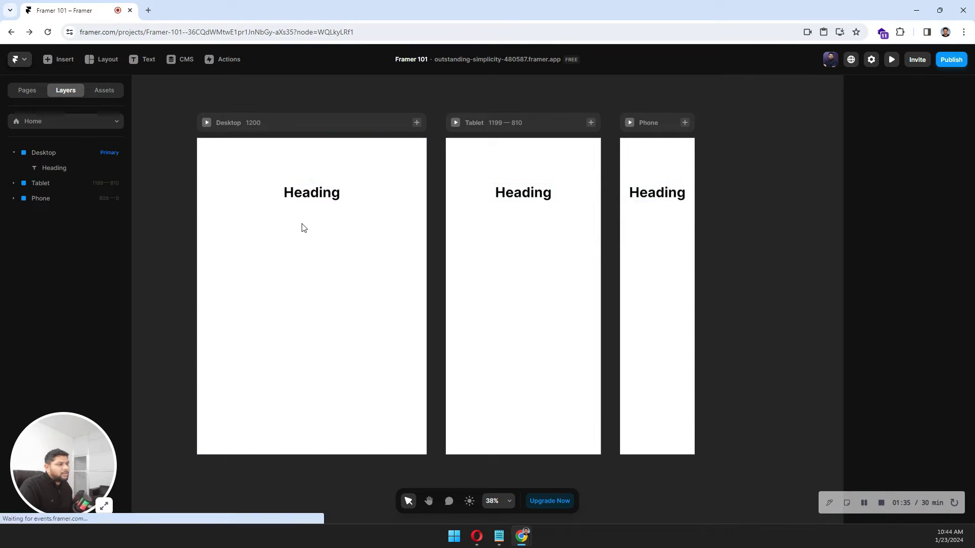
{"action": "left_click", "coordinate": [310, 195]}
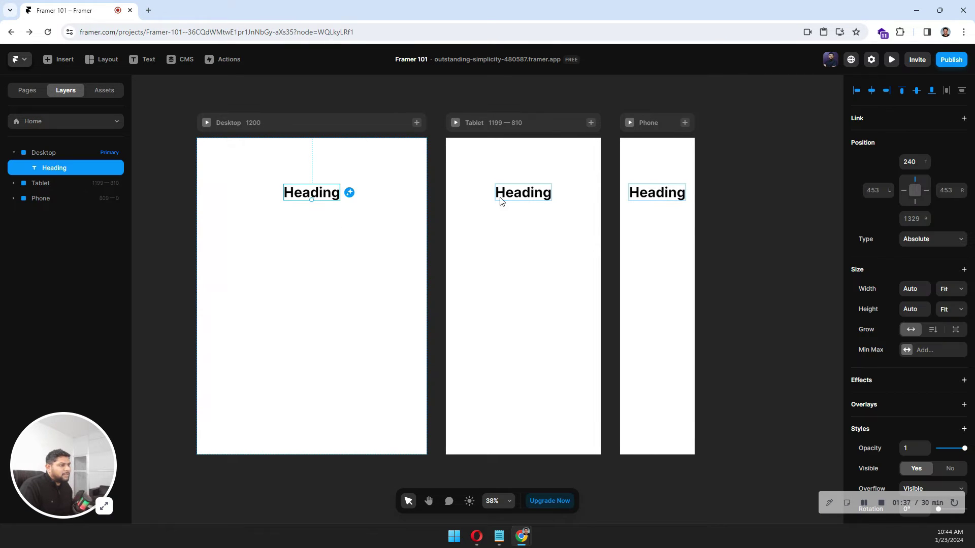
{"action": "left_click", "coordinate": [501, 198]}
{"action": "scroll", "coordinate": [907, 325], "scroll_direction": "down", "scroll_amount": 8}
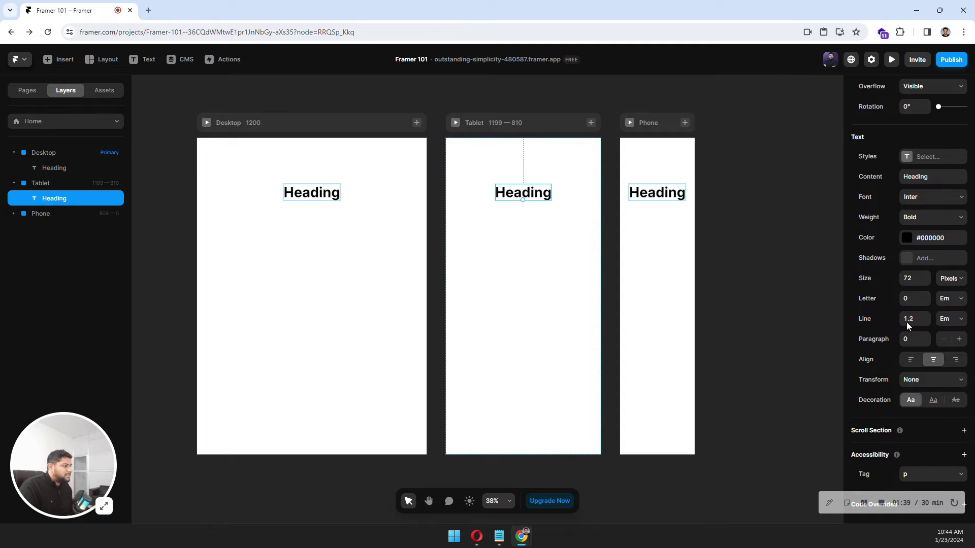
{"action": "left_click", "coordinate": [909, 281]}
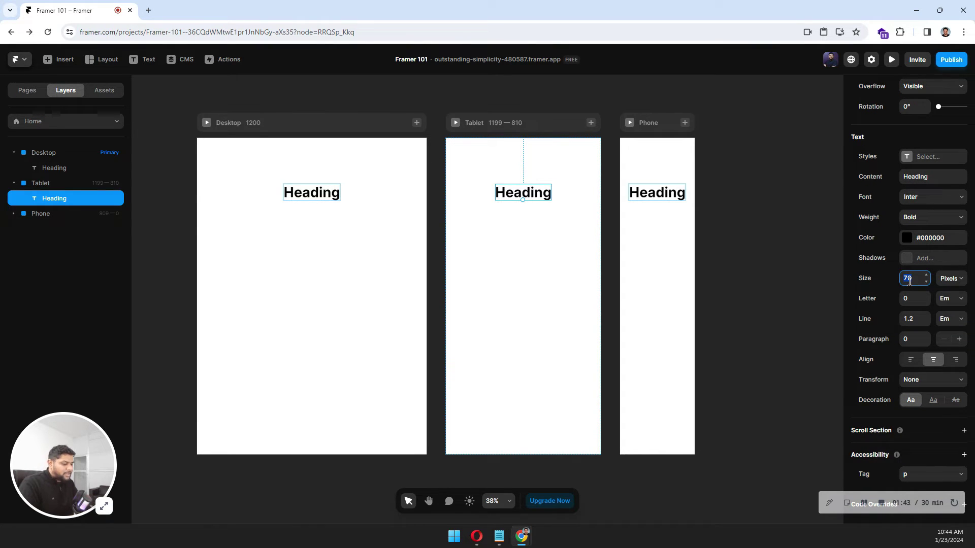
{"action": "type", "text": "48"}
{"action": "key", "text": "Return"}
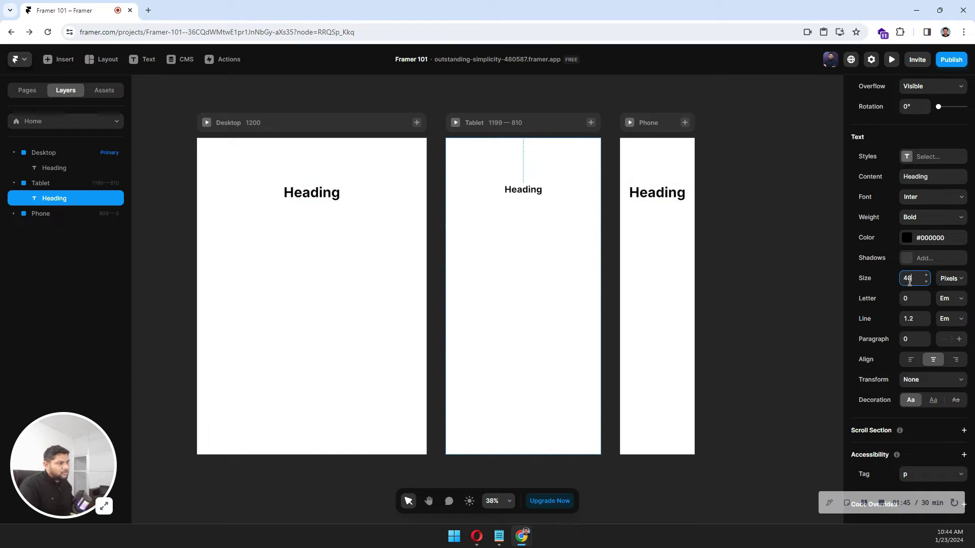
Set the Phone Heading's font size to 32 px, then check all three headings together
{"action": "left_click", "coordinate": [636, 193]}
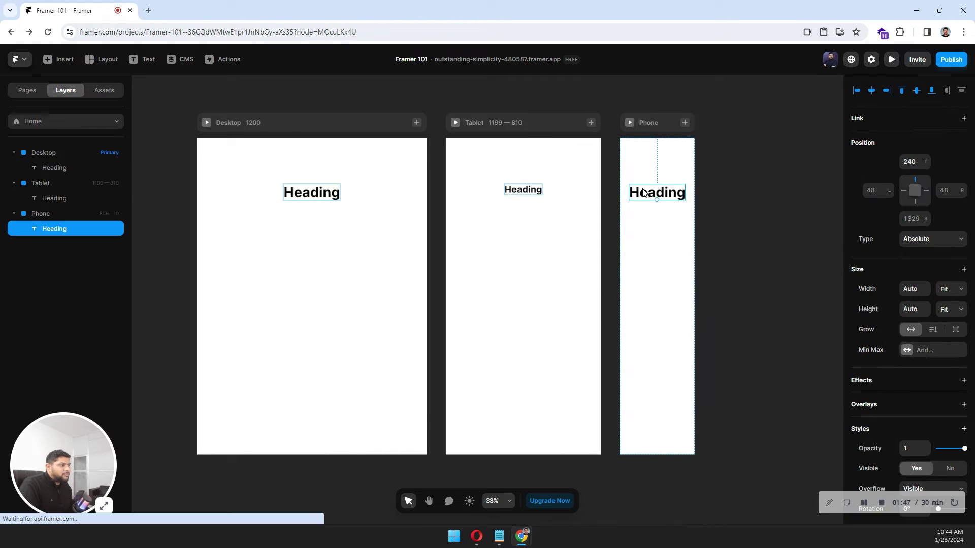
{"action": "scroll", "coordinate": [931, 294], "scroll_direction": "down", "scroll_amount": 7}
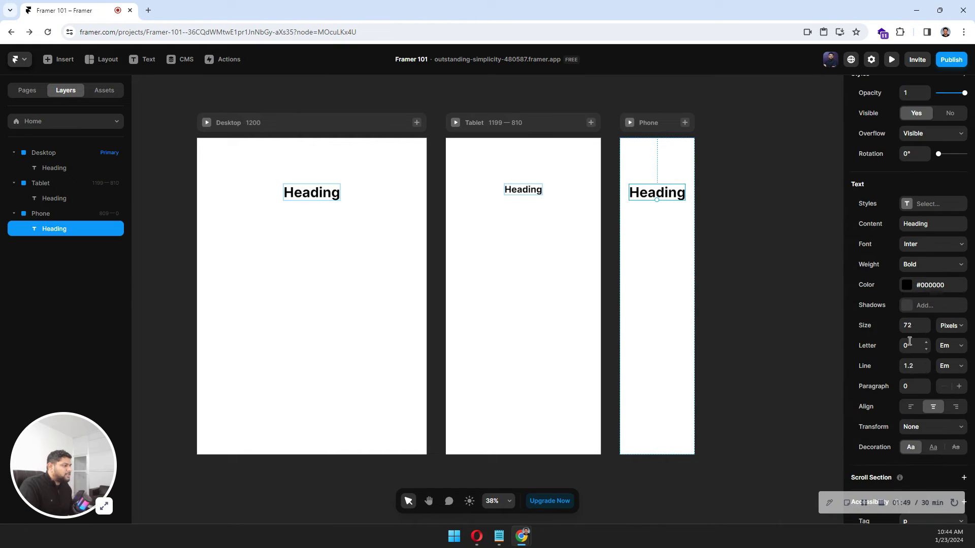
{"action": "left_click", "coordinate": [912, 327]}
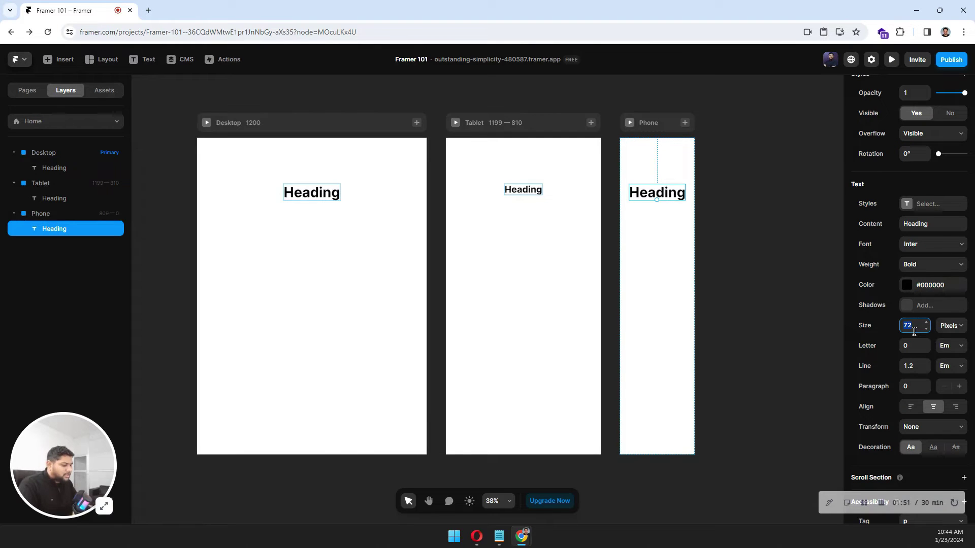
{"action": "type", "text": "32"}
{"action": "key", "text": "Return"}
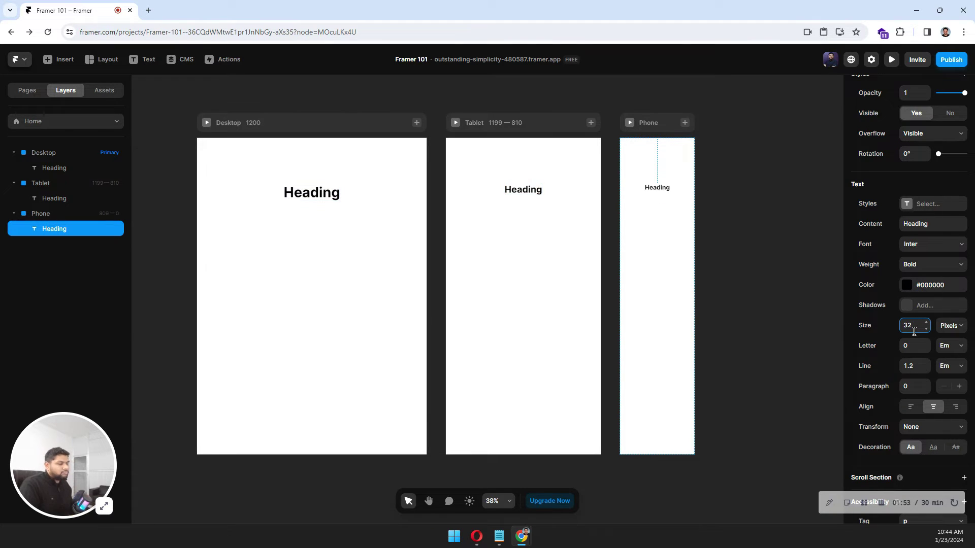
{"action": "left_click", "coordinate": [478, 333]}
{"action": "left_click_drag", "start_coordinate": [259, 169], "coordinate": [716, 224]}
{"action": "left_click", "coordinate": [716, 224]}
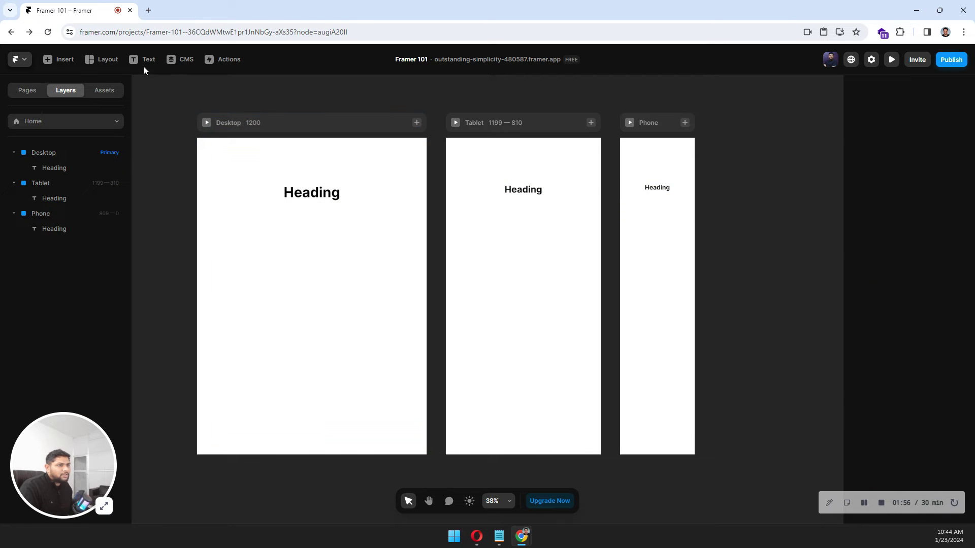
Preview the Desktop page and narrow its width to test the responsive Heading sizes
{"action": "left_click", "coordinate": [206, 124]}
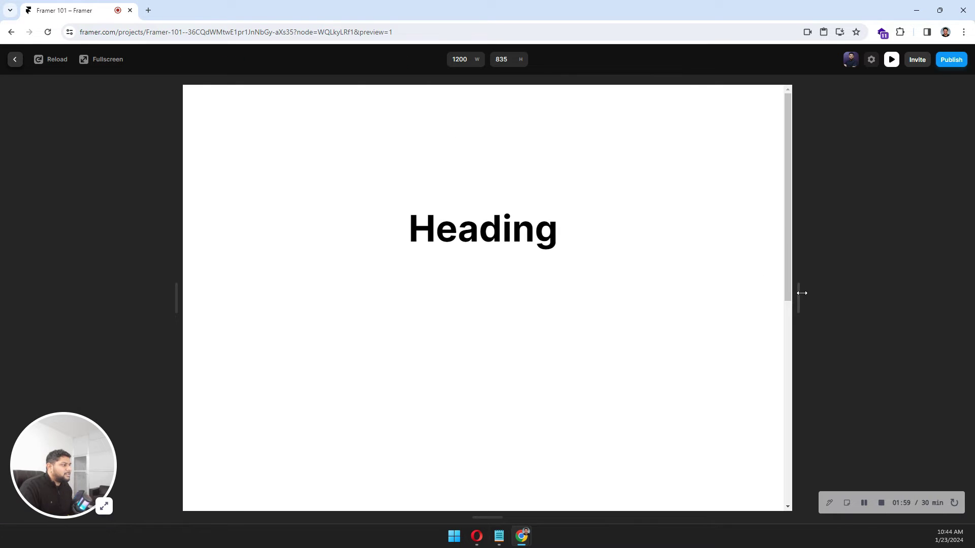
{"action": "left_click_drag", "start_coordinate": [799, 291], "coordinate": [820, 243]}
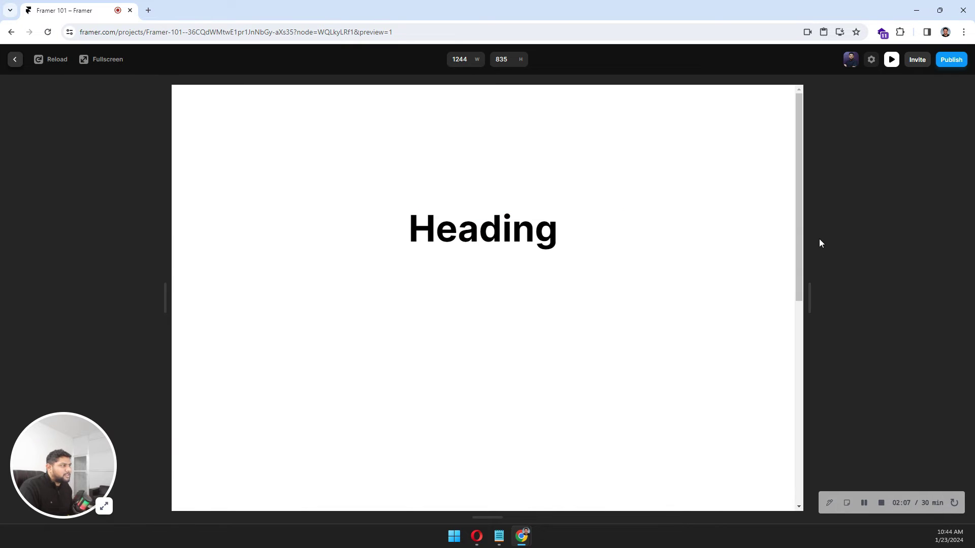
{"action": "left_click", "coordinate": [892, 60]}
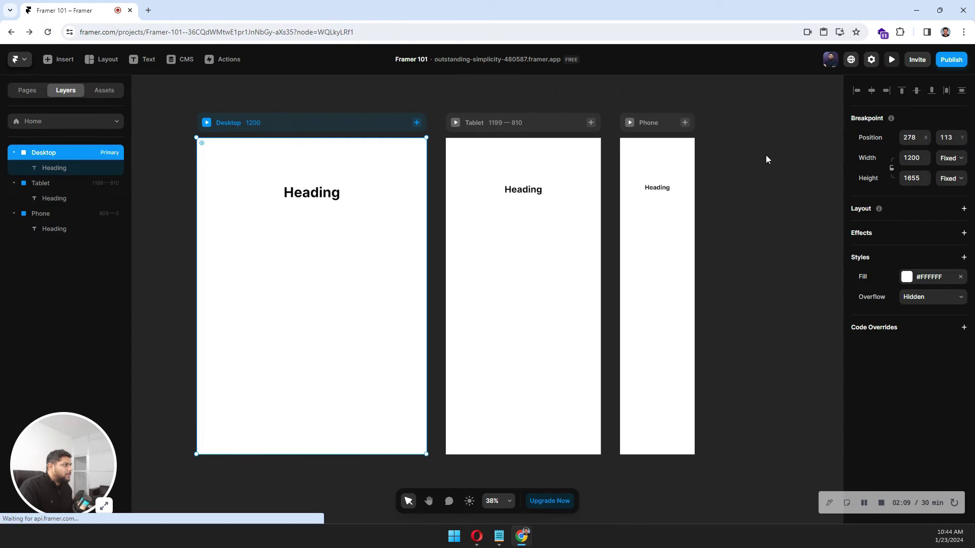
{"action": "left_click", "coordinate": [167, 199]}
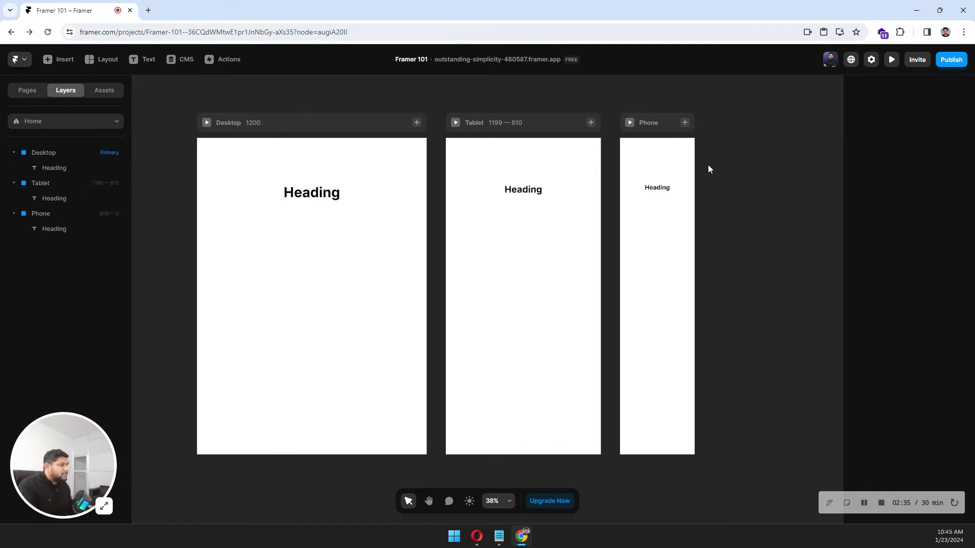
Open the Home page settings and inspect its Title and URL fields
{"action": "left_click", "coordinate": [871, 59]}
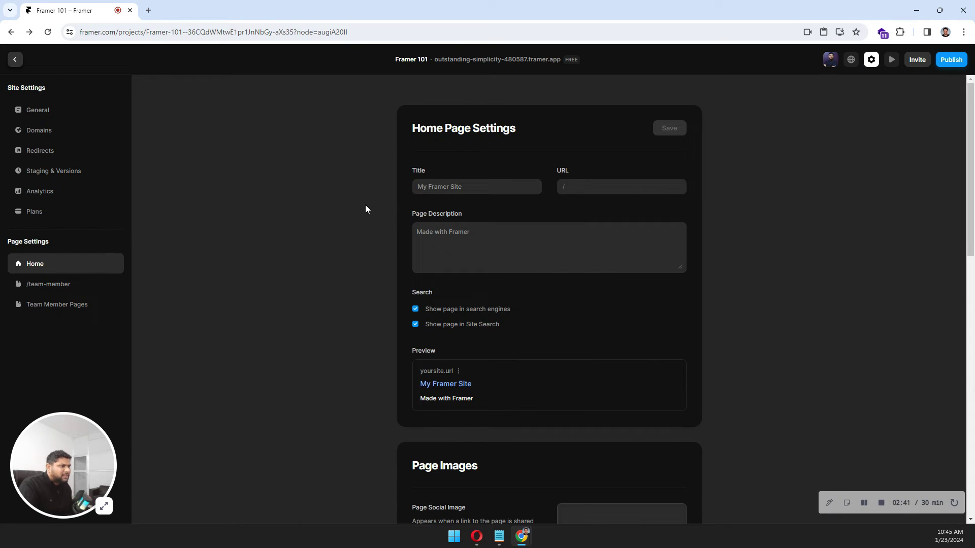
{"action": "scroll", "coordinate": [365, 208], "scroll_direction": "down", "scroll_amount": 1}
{"action": "scroll", "coordinate": [366, 208], "scroll_direction": "up", "scroll_amount": 1}
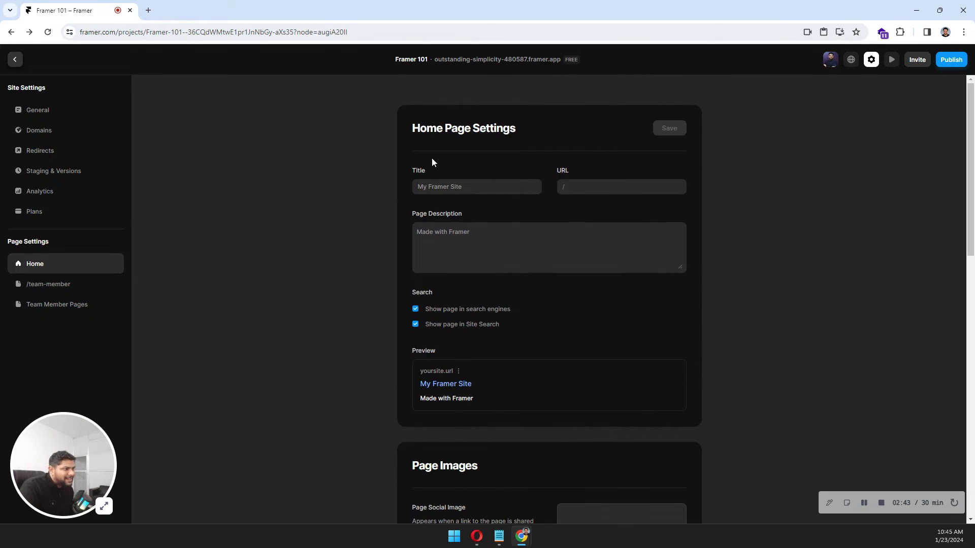
{"action": "left_click", "coordinate": [428, 188]}
{"action": "left_click", "coordinate": [602, 188]}
{"action": "left_click", "coordinate": [480, 182]}
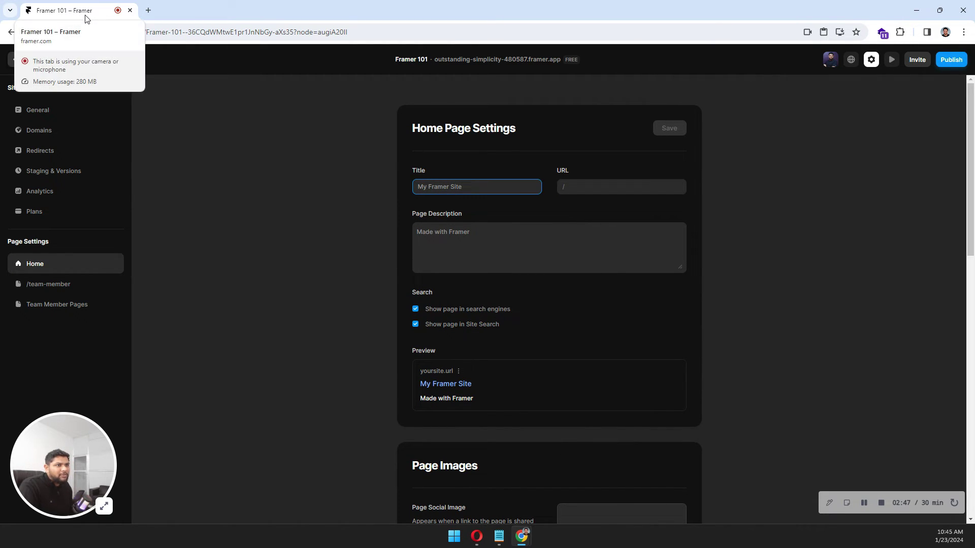
{"action": "left_click", "coordinate": [587, 190]}
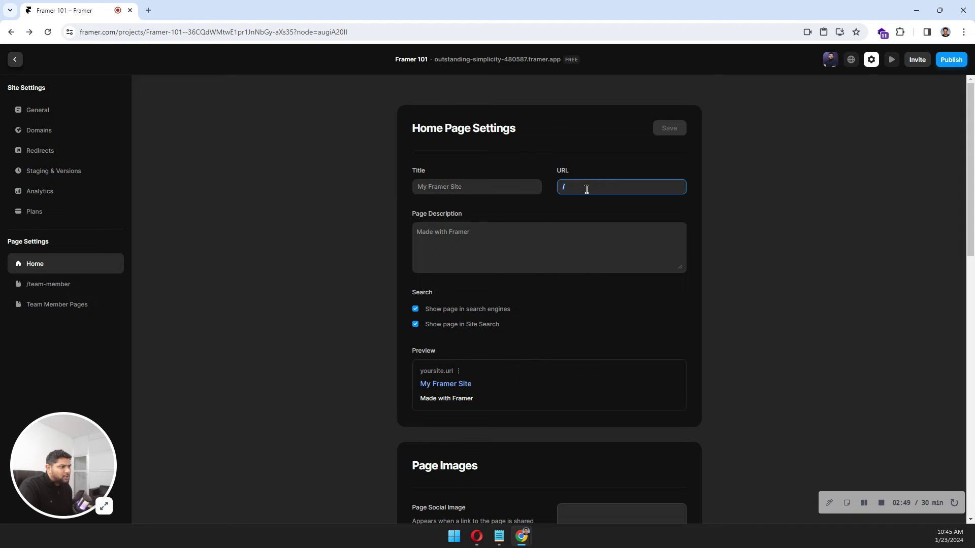
Enter 'asdasd dsfsdfsd dfededdscsdcsd' as the Home Page Description
{"action": "left_click", "coordinate": [454, 244]}
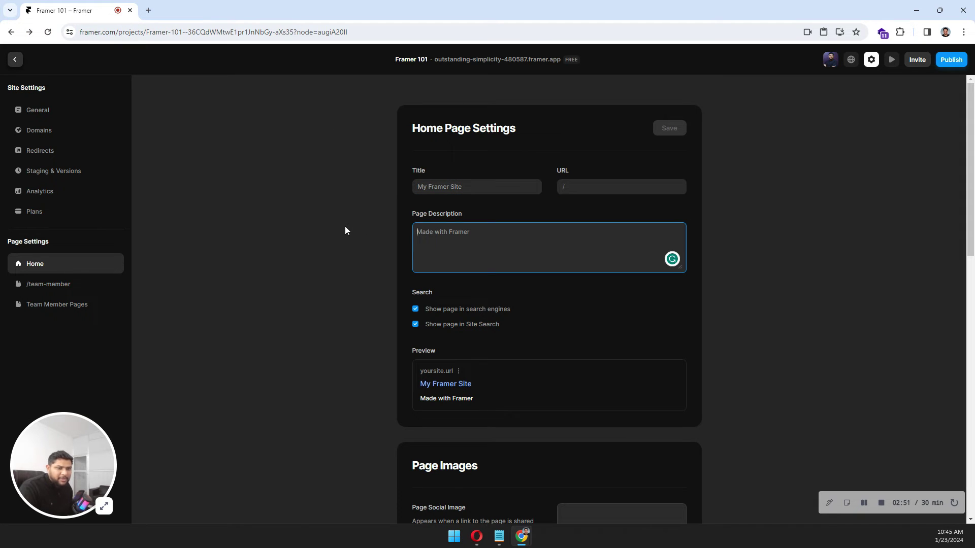
{"action": "scroll", "coordinate": [346, 227], "scroll_direction": "down", "scroll_amount": 4}
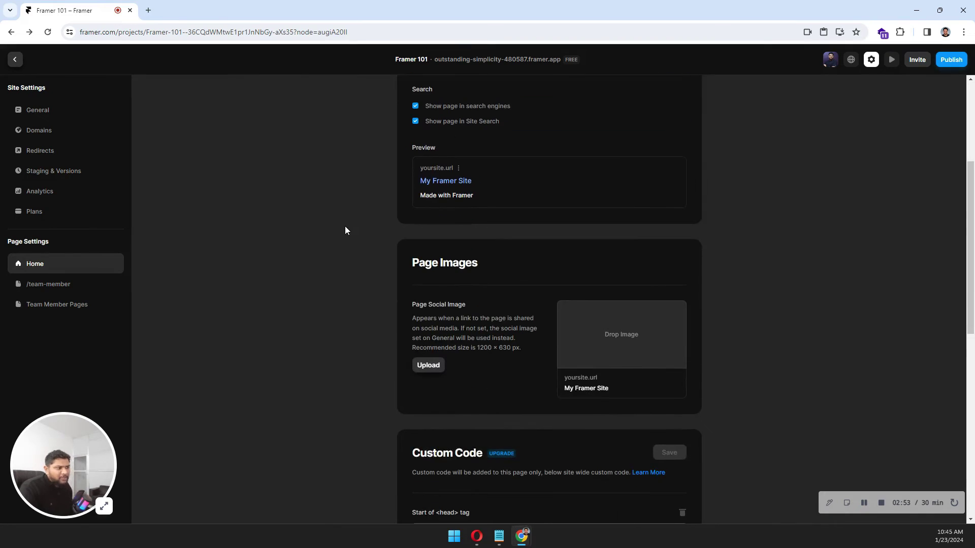
{"action": "scroll", "coordinate": [445, 300], "scroll_direction": "up", "scroll_amount": 2}
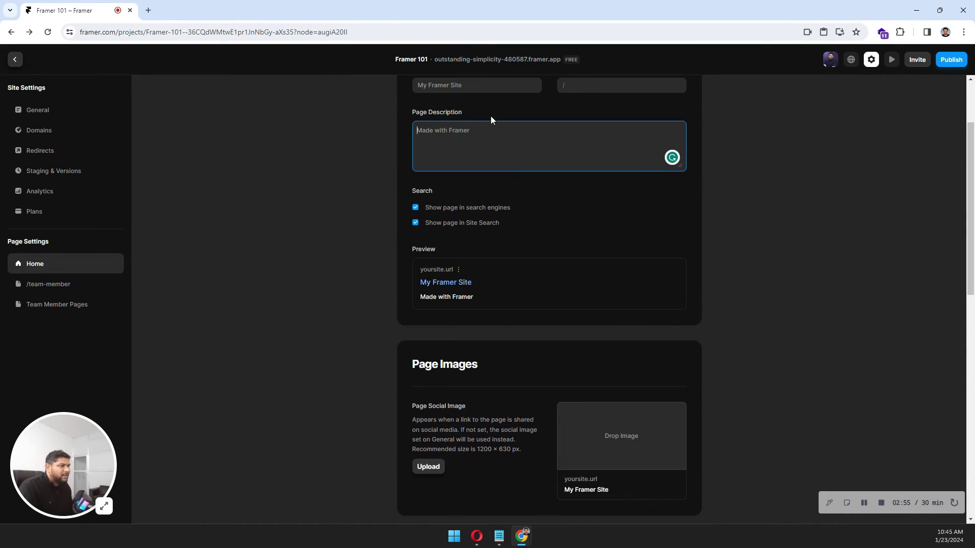
{"action": "type", "text": "asdasd "}
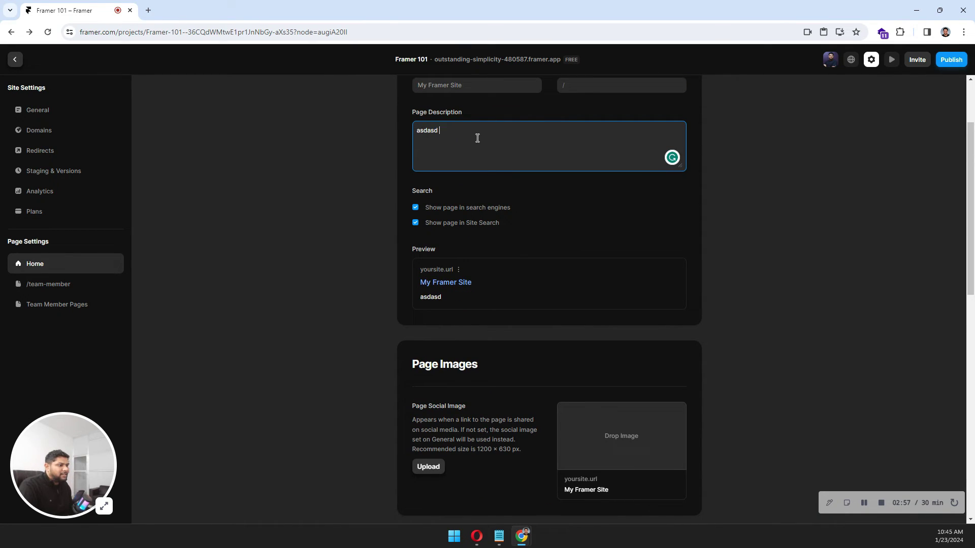
{"action": "type", "text": "dsfsdfsd dfededdscsdcsd"}
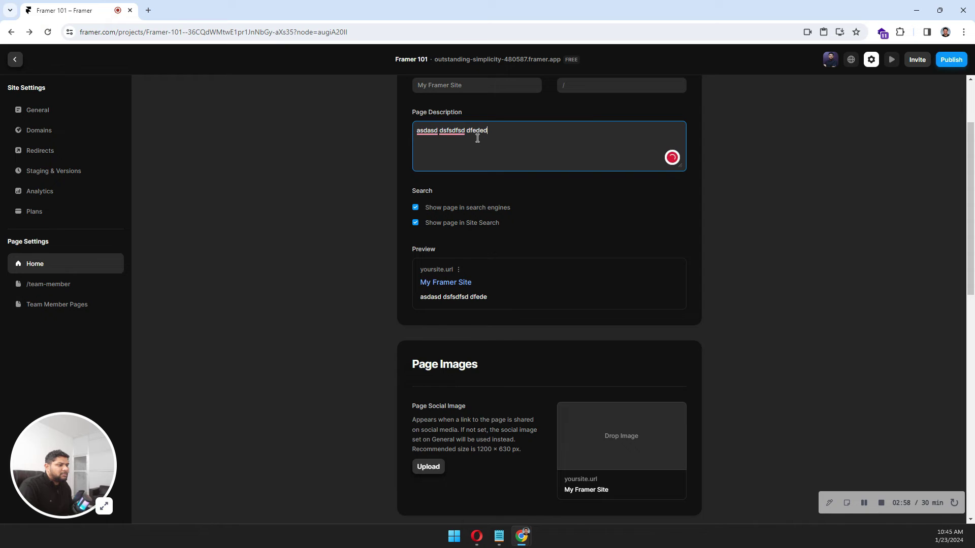
Finish the description edit and try adding head custom code, dismissing the upgrade offer
{"action": "left_click", "coordinate": [343, 219]}
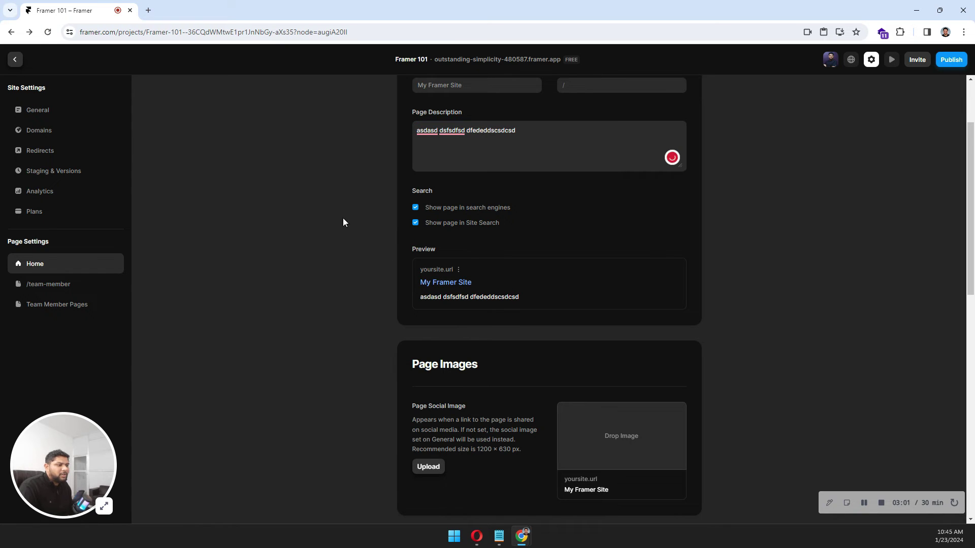
{"action": "scroll", "coordinate": [329, 231], "scroll_direction": "down", "scroll_amount": 4}
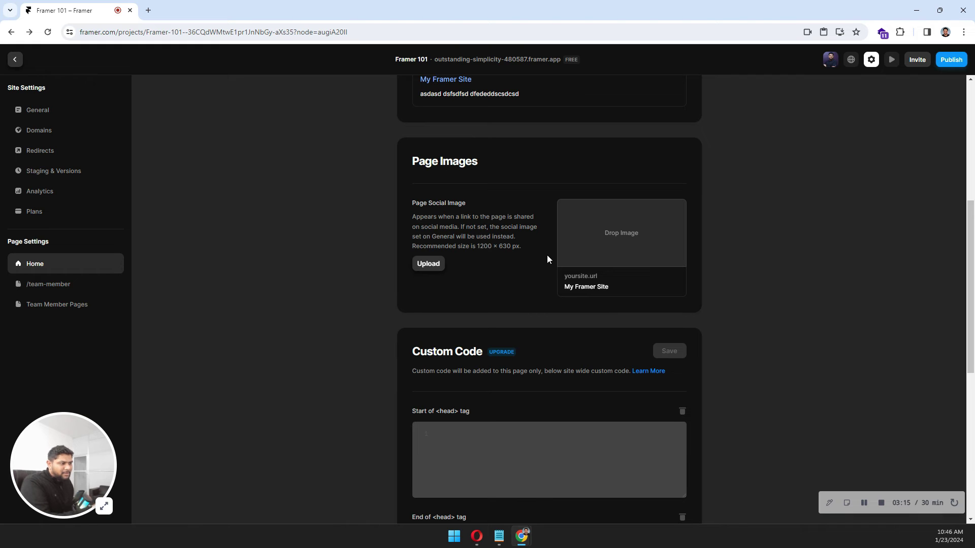
{"action": "scroll", "coordinate": [353, 240], "scroll_direction": "down", "scroll_amount": 6}
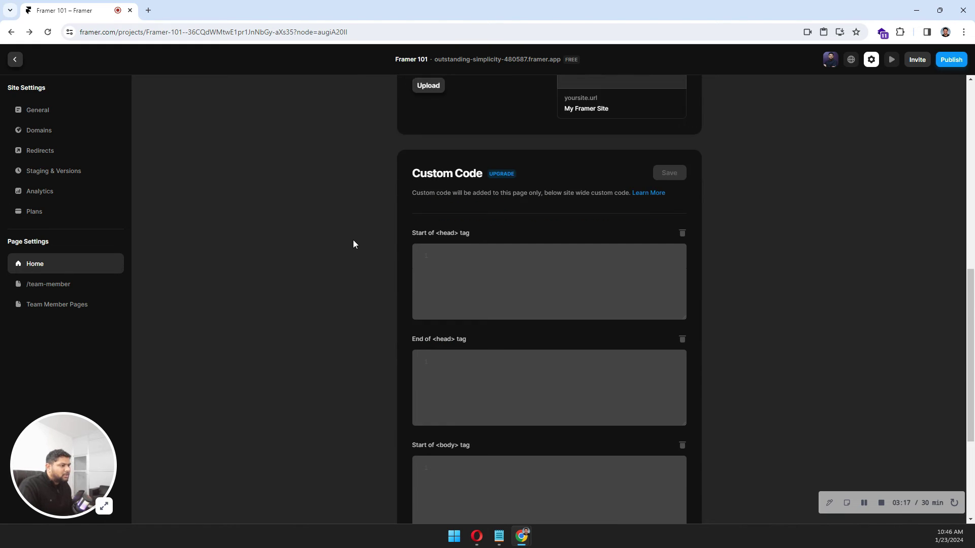
{"action": "left_click", "coordinate": [455, 158]}
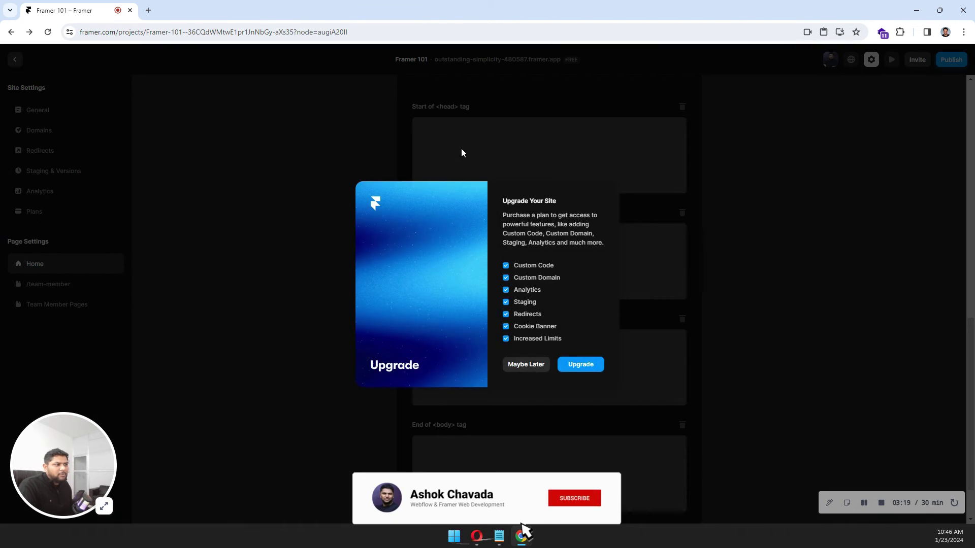
{"action": "left_click", "coordinate": [458, 152]}
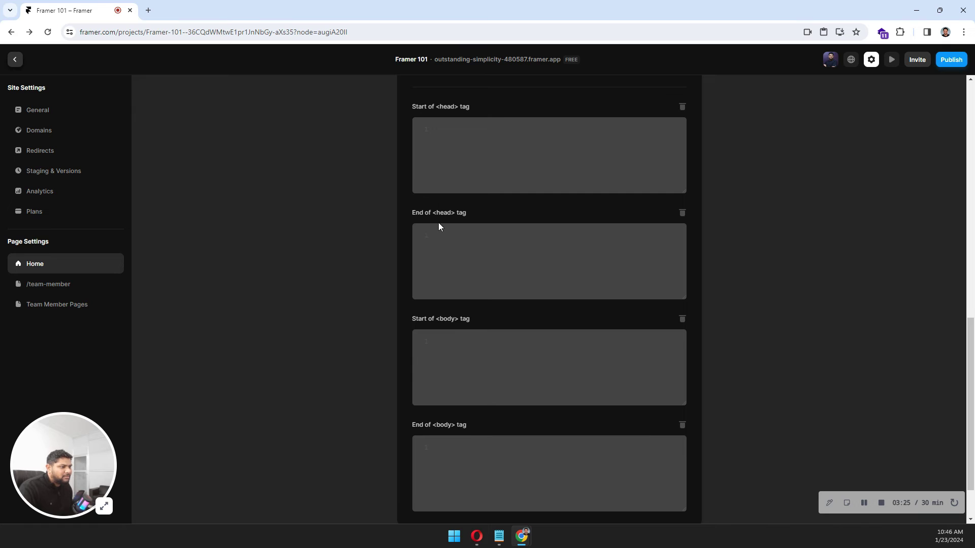
Switch to the /team-member page settings, triggering the Unsaved Changes warning
{"action": "scroll", "coordinate": [437, 259], "scroll_direction": "down", "scroll_amount": 1}
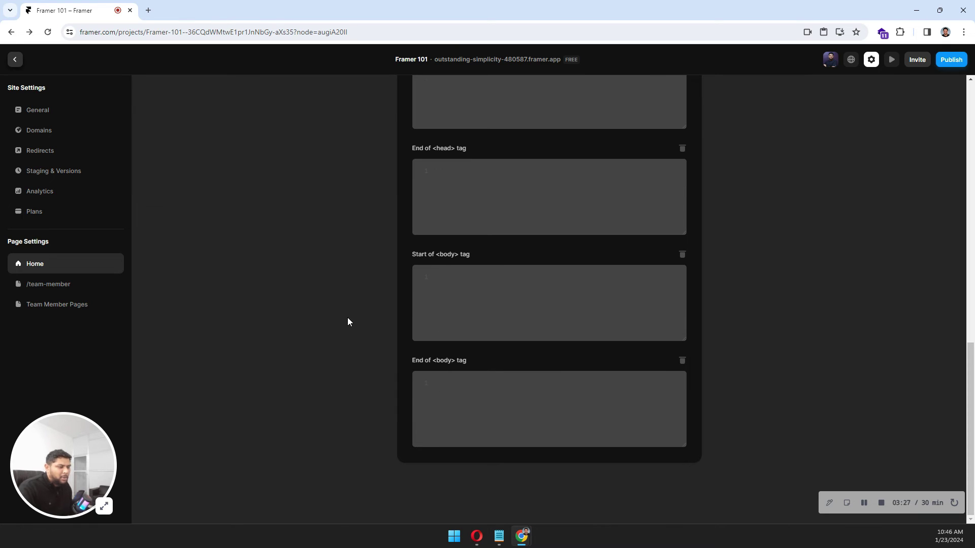
{"action": "scroll", "coordinate": [361, 309], "scroll_direction": "up", "scroll_amount": 2}
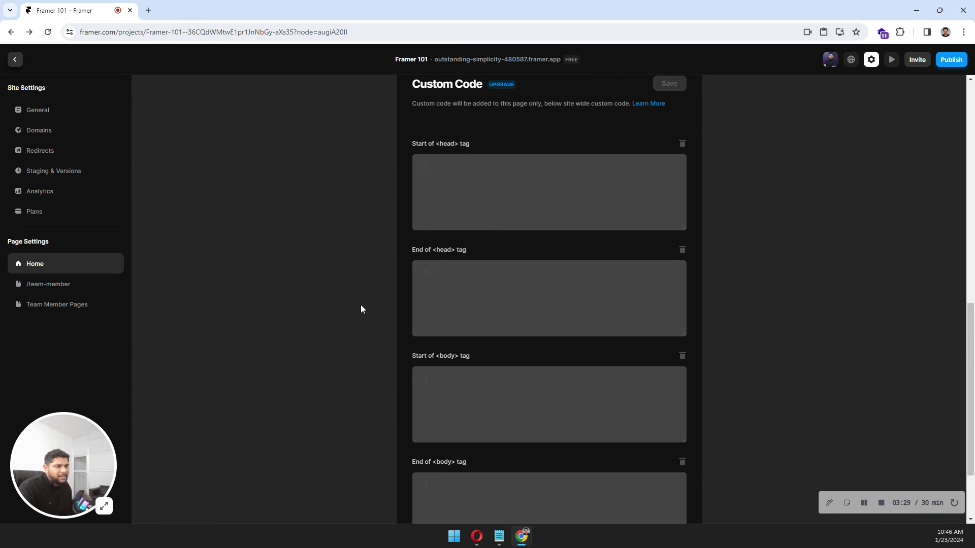
{"action": "left_click", "coordinate": [77, 284]}
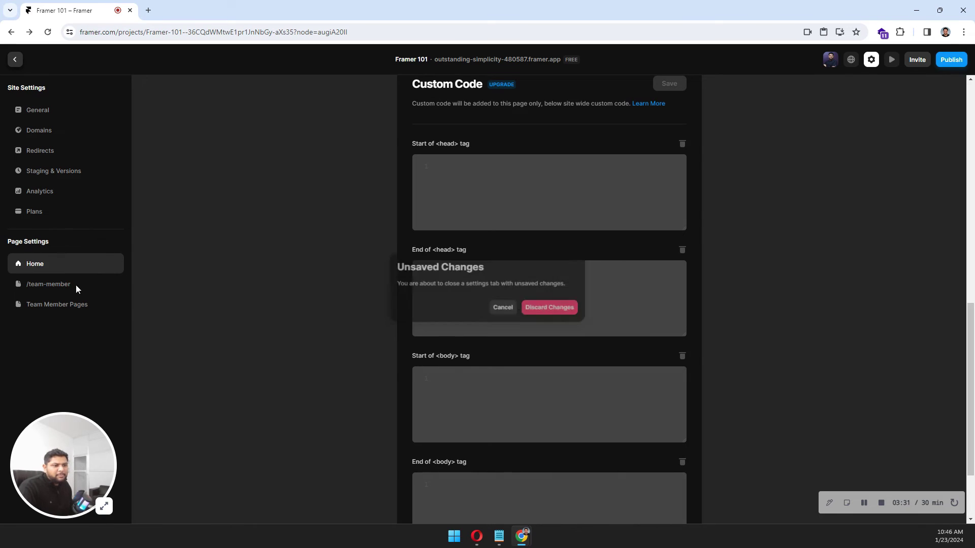
Discard the description edit, view Team Member Pages, then browse the General site settings
{"action": "left_click", "coordinate": [540, 305]}
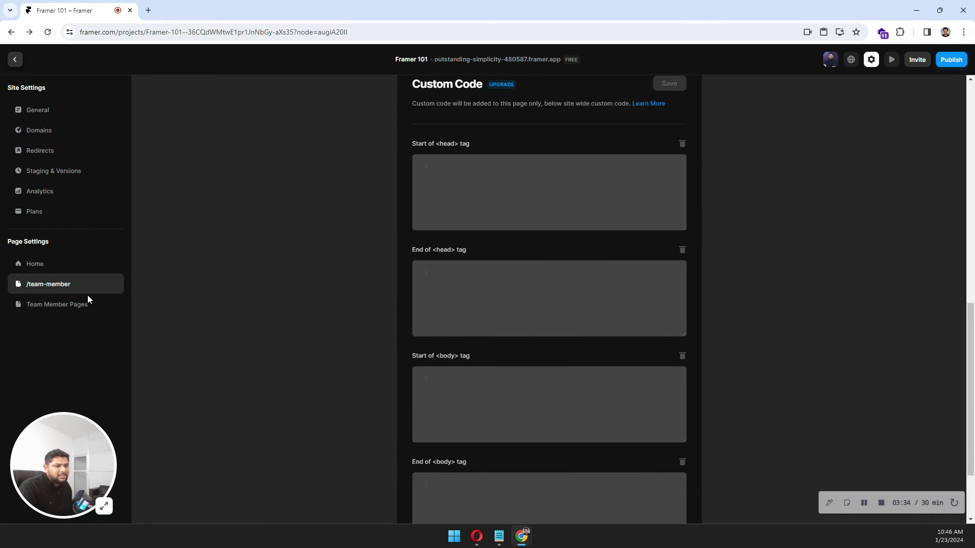
{"action": "left_click", "coordinate": [61, 304]}
{"action": "scroll", "coordinate": [583, 236], "scroll_direction": "up", "scroll_amount": 15}
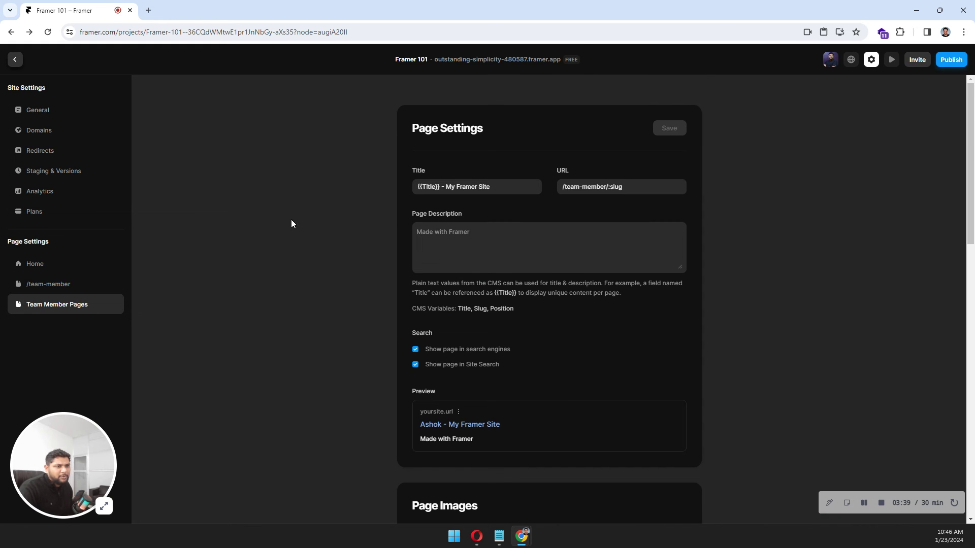
{"action": "left_click", "coordinate": [42, 115]}
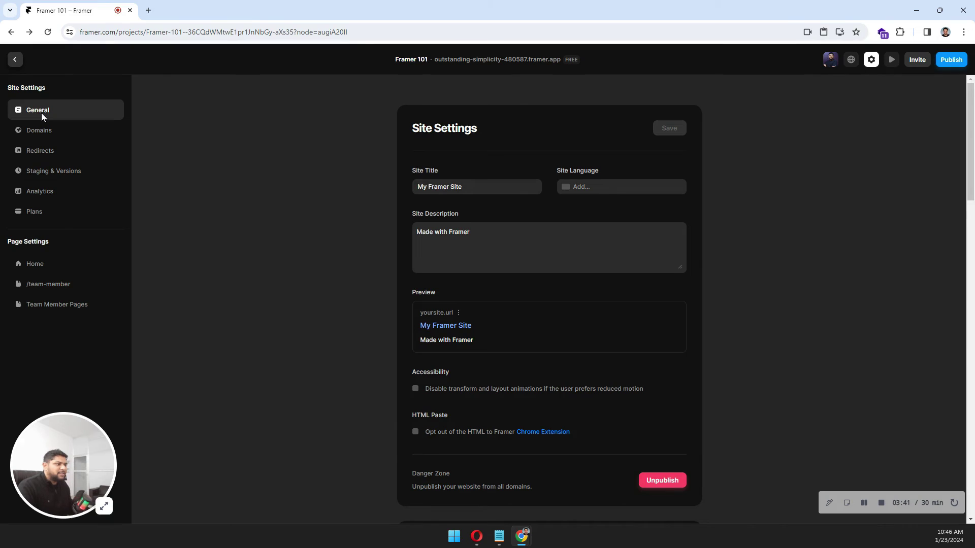
{"action": "scroll", "coordinate": [348, 179], "scroll_direction": "down", "scroll_amount": 7}
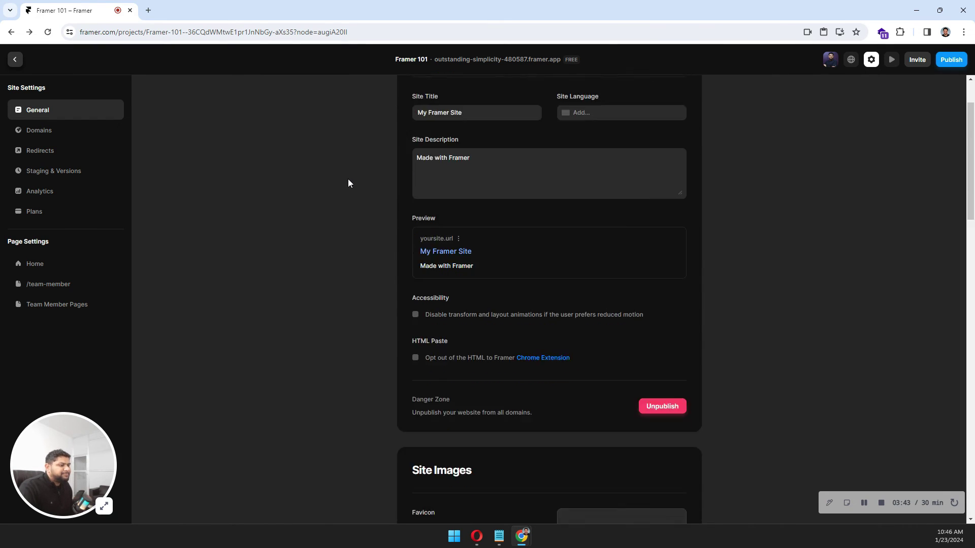
{"action": "scroll", "coordinate": [348, 179], "scroll_direction": "down", "scroll_amount": 10}
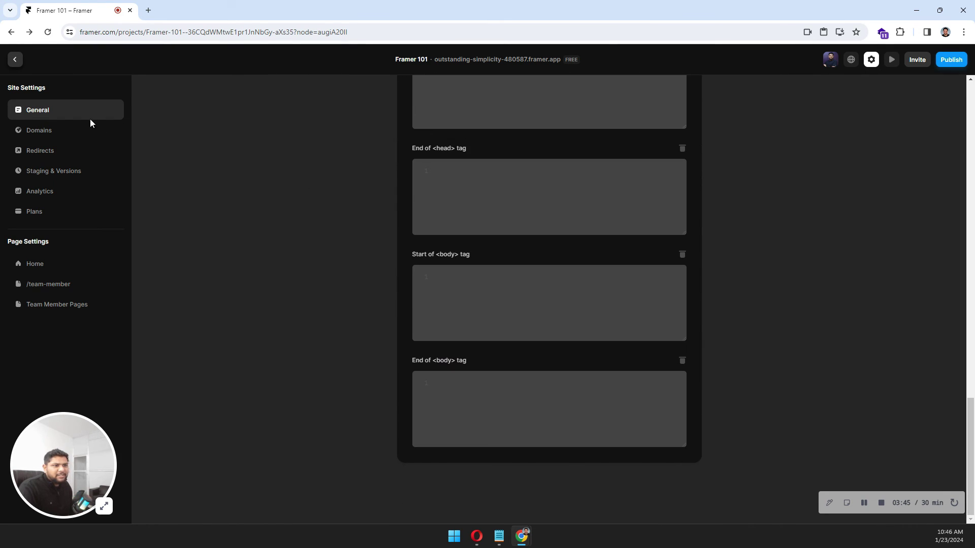
Review the Domains settings, then reopen the Home page settings and check its Search options
{"action": "left_click", "coordinate": [78, 130]}
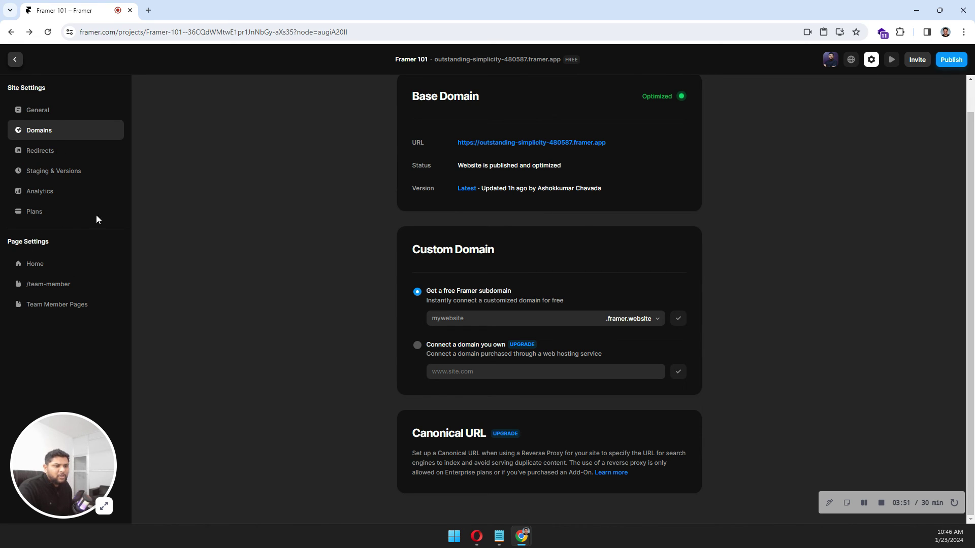
{"action": "left_click", "coordinate": [59, 266]}
{"action": "scroll", "coordinate": [464, 223], "scroll_direction": "down", "scroll_amount": 5}
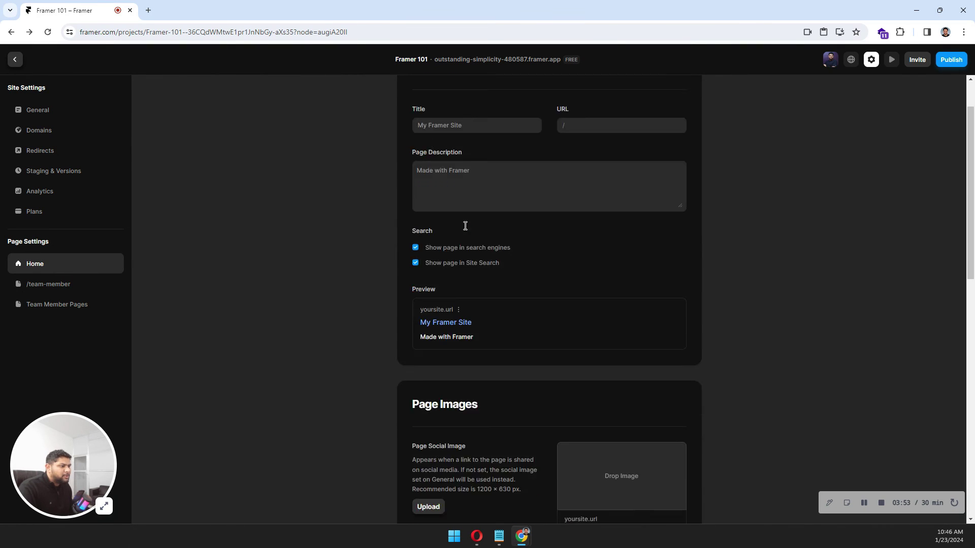
{"action": "scroll", "coordinate": [465, 226], "scroll_direction": "up", "scroll_amount": 5}
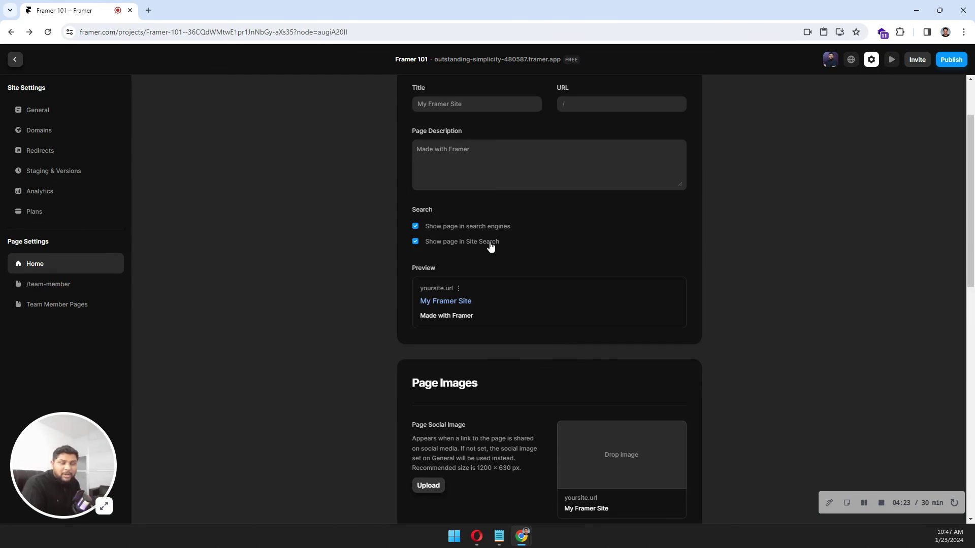
Browse the Domains, Redirects and Staging & Versions settings, ending back on Domains
{"action": "left_click", "coordinate": [52, 131]}
{"action": "left_click", "coordinate": [51, 148]}
{"action": "left_click", "coordinate": [52, 163]}
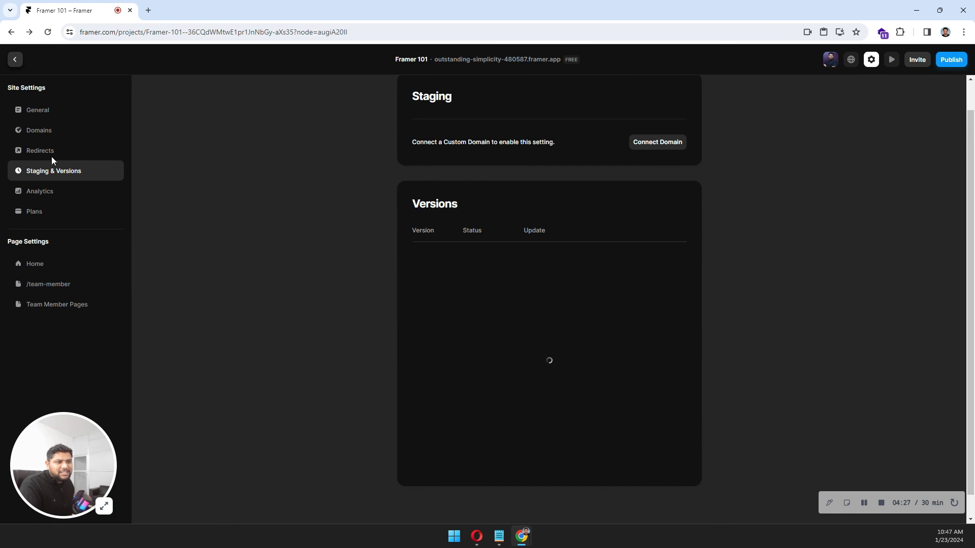
{"action": "left_click", "coordinate": [45, 129]}
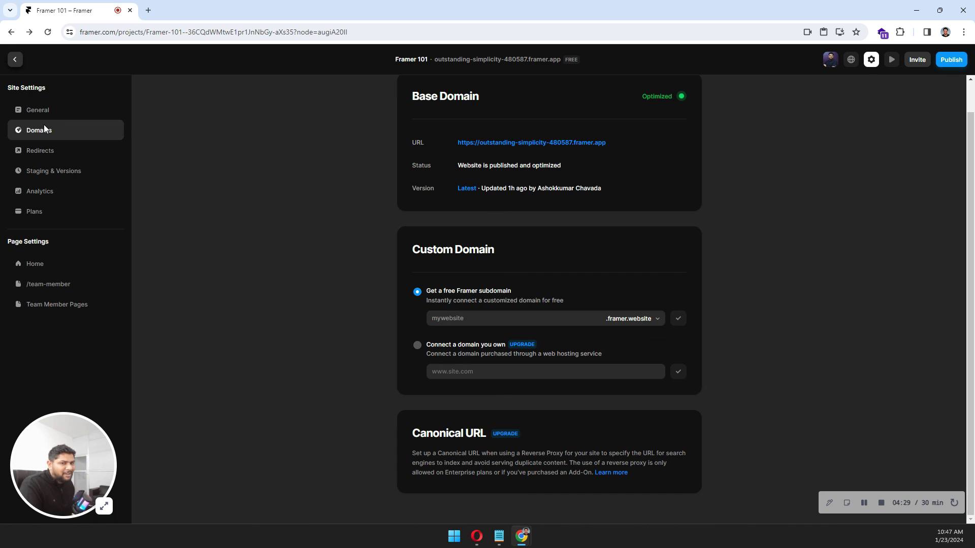